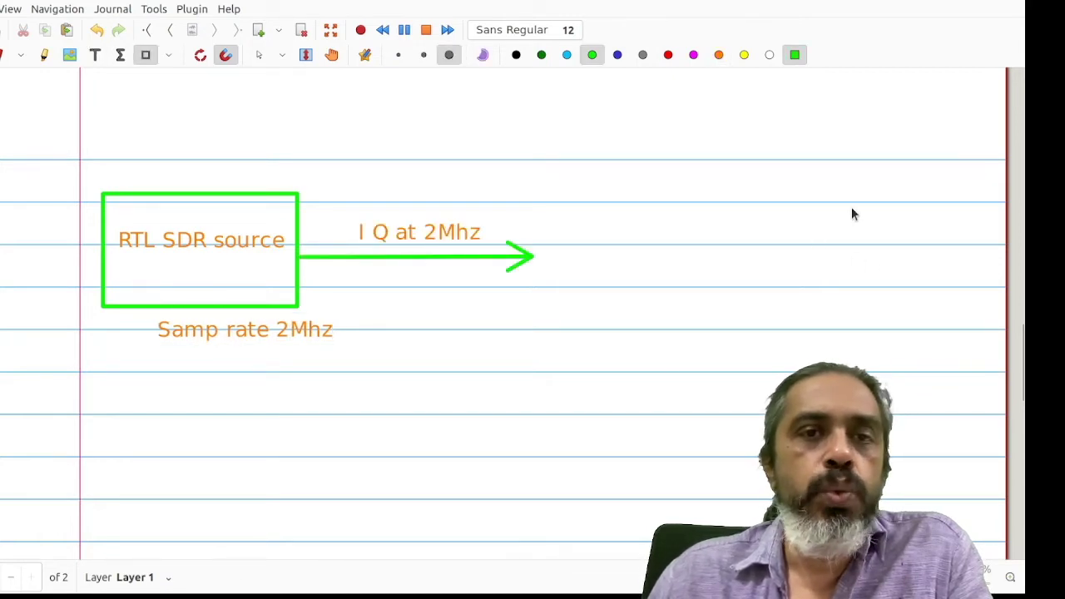
# Draw a green box to the right of the "I Q at 2Mhz" arrow and label it "lowpass filter" in orange text
pyautogui.moveTo(826, 203); pyautogui.dragTo(980, 293)
pyautogui.click(95, 55)
pyautogui.click(850, 223)
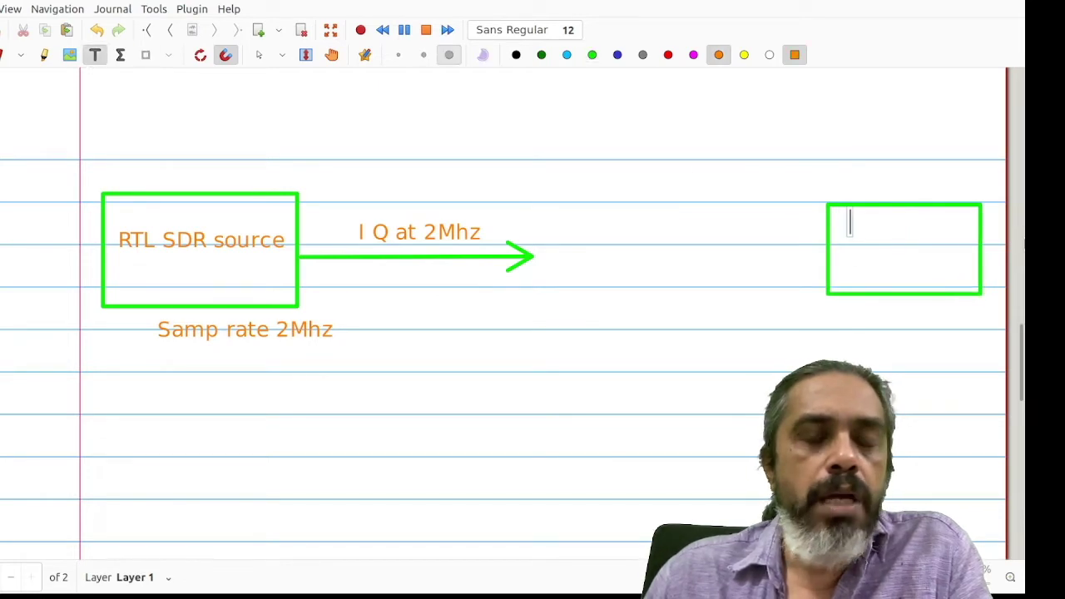
pyautogui.write('lo')
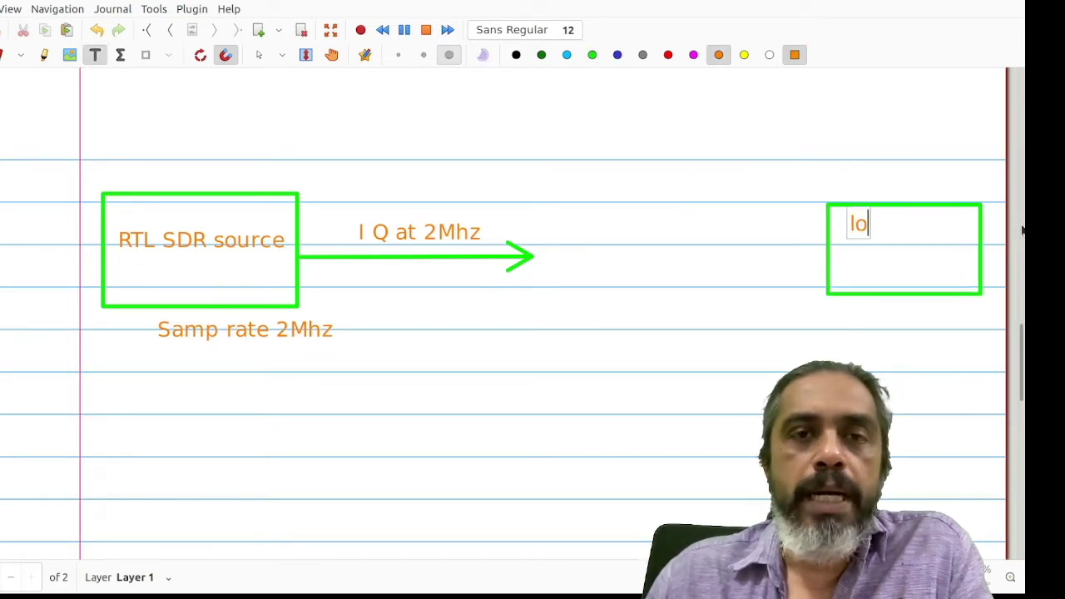
pyautogui.write('wpass')
pyautogui.press('Return')
pyautogui.write('filte')
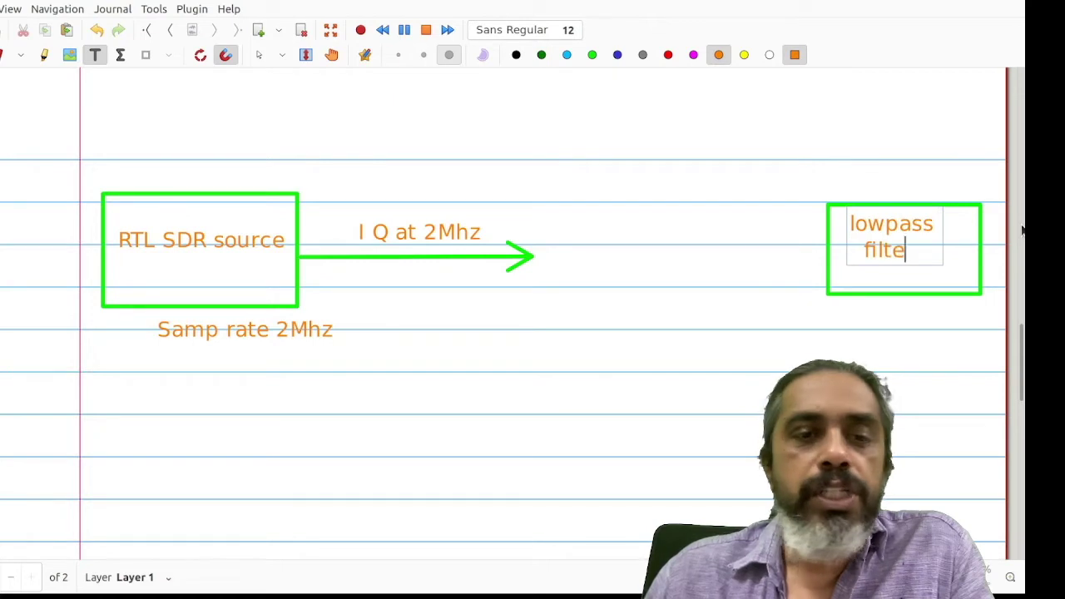
pyautogui.write('r')
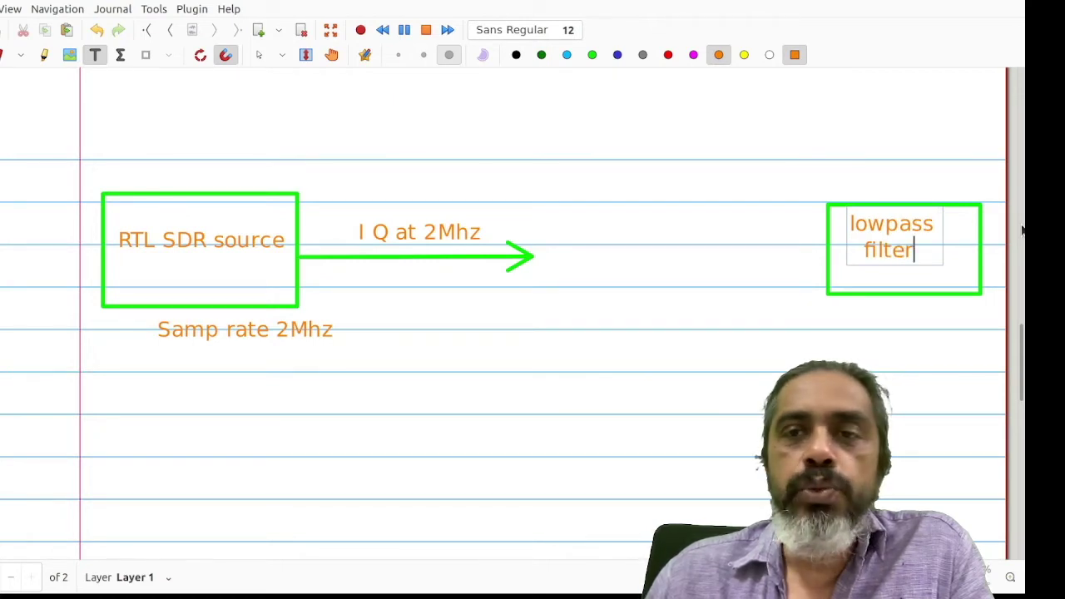
# Capitalize the first letter of the filter box's label so it reads "Lowpass filter"
pyautogui.click(855, 221)
pyautogui.press('Delete')
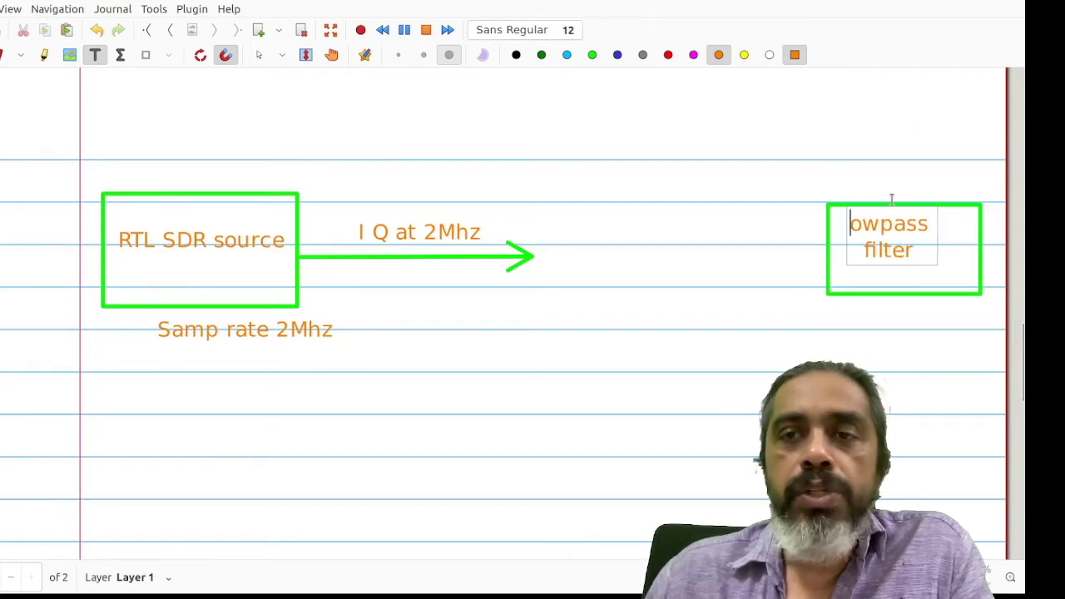
pyautogui.write('L')
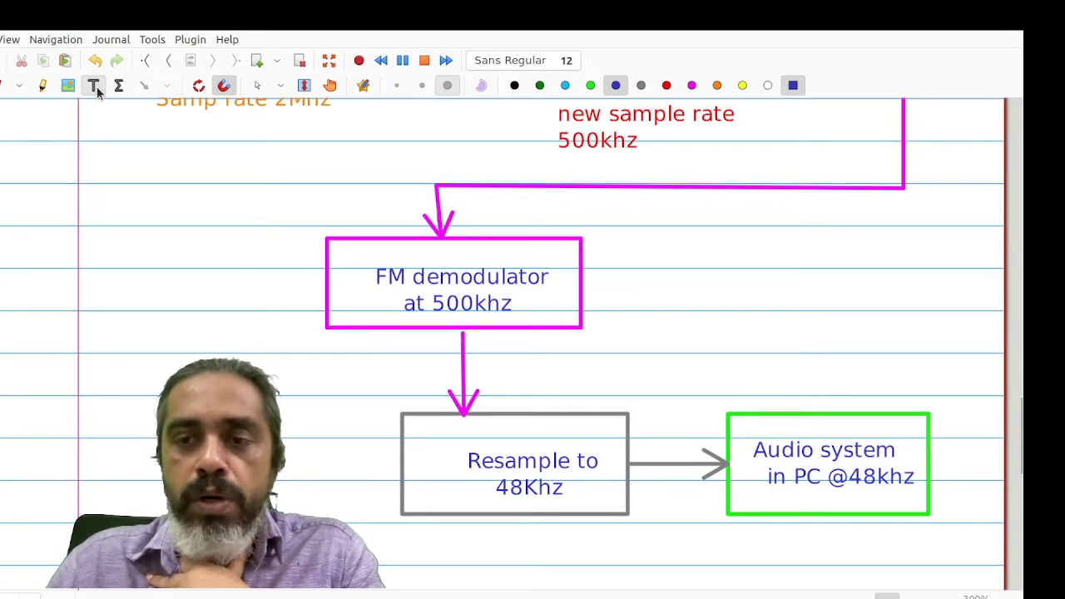
pyautogui.scroll(5, 724, 307)
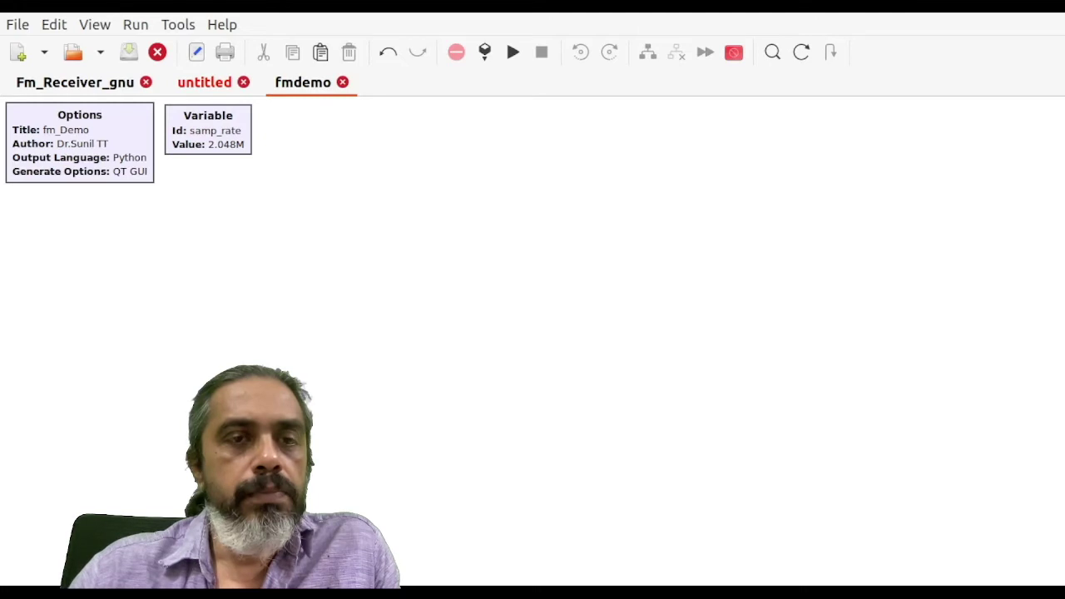
# Add an RTL-SDR Source block to the fmdemo flowgraph and set its Ch0 frequency to 101.9e6 Hz
pyautogui.moveTo(1063, 176); pyautogui.dragTo(247, 306)
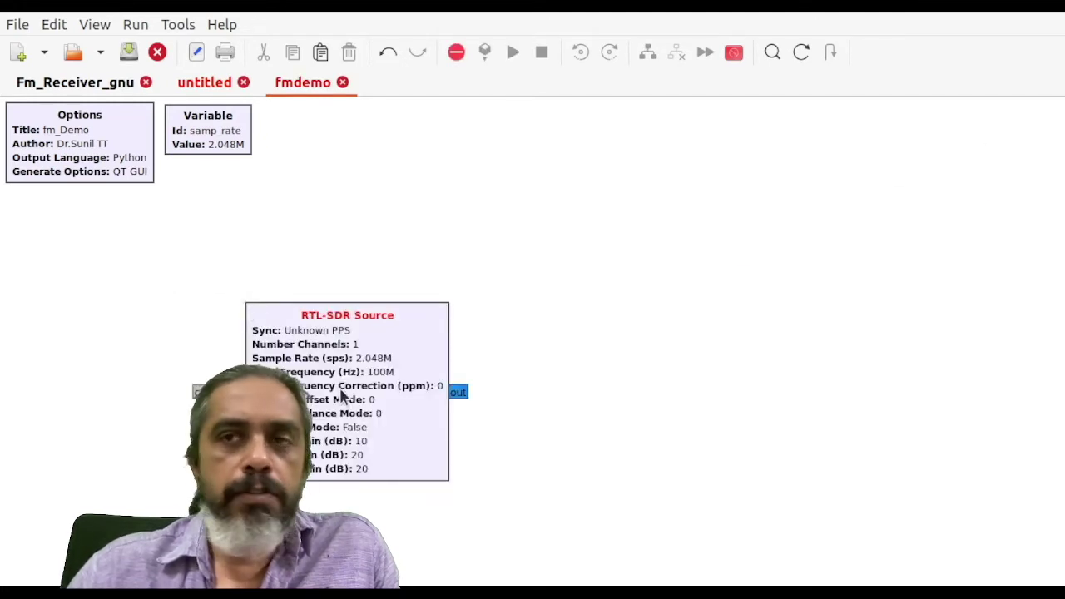
pyautogui.doubleClick(342, 396)
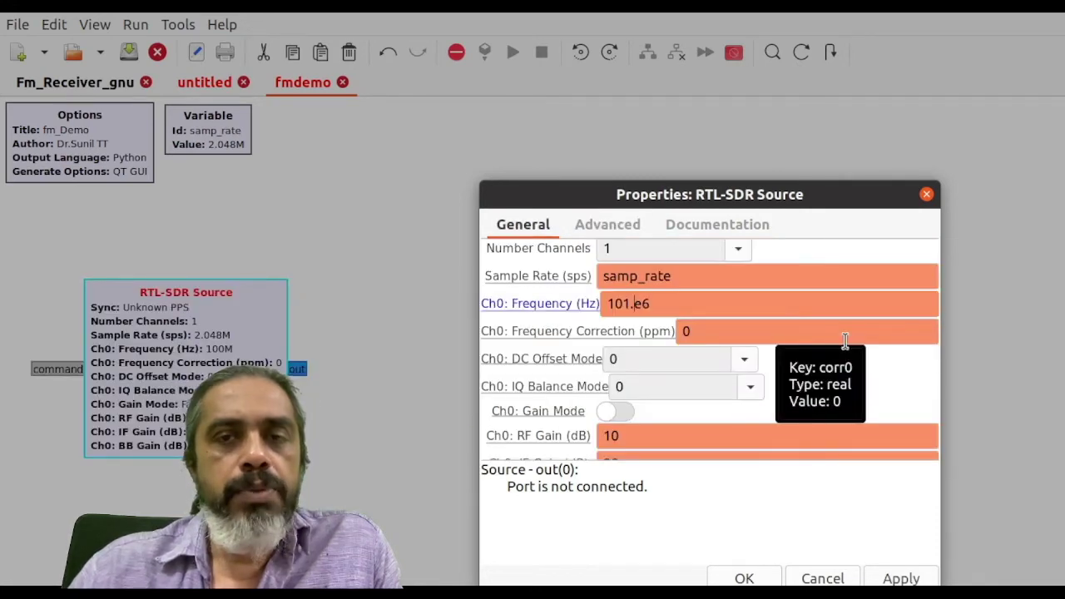
pyautogui.write('9e6')
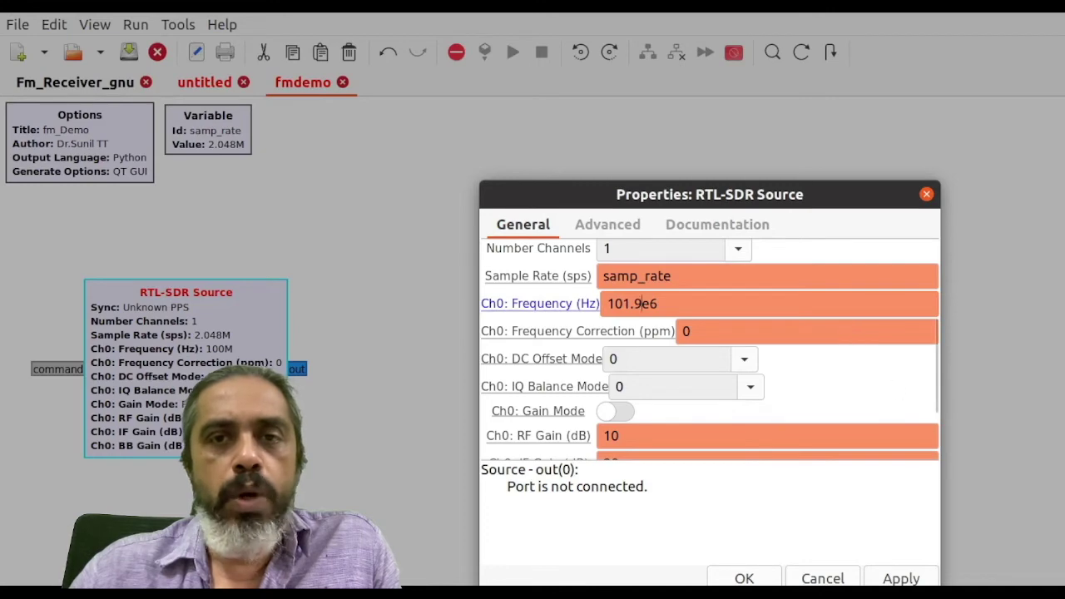
pyautogui.click(901, 579)
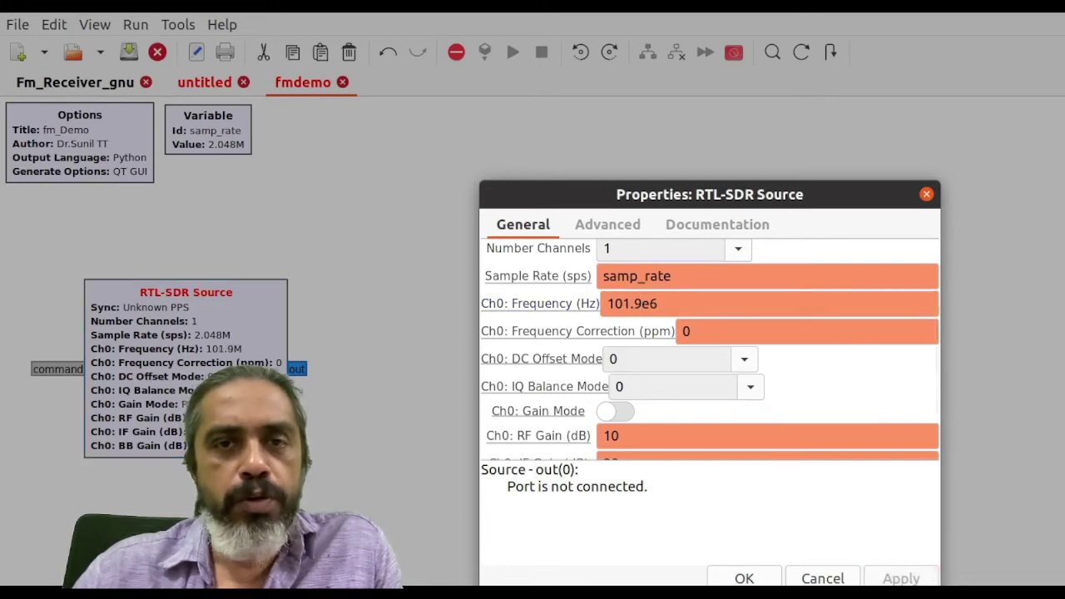
pyautogui.click(744, 578)
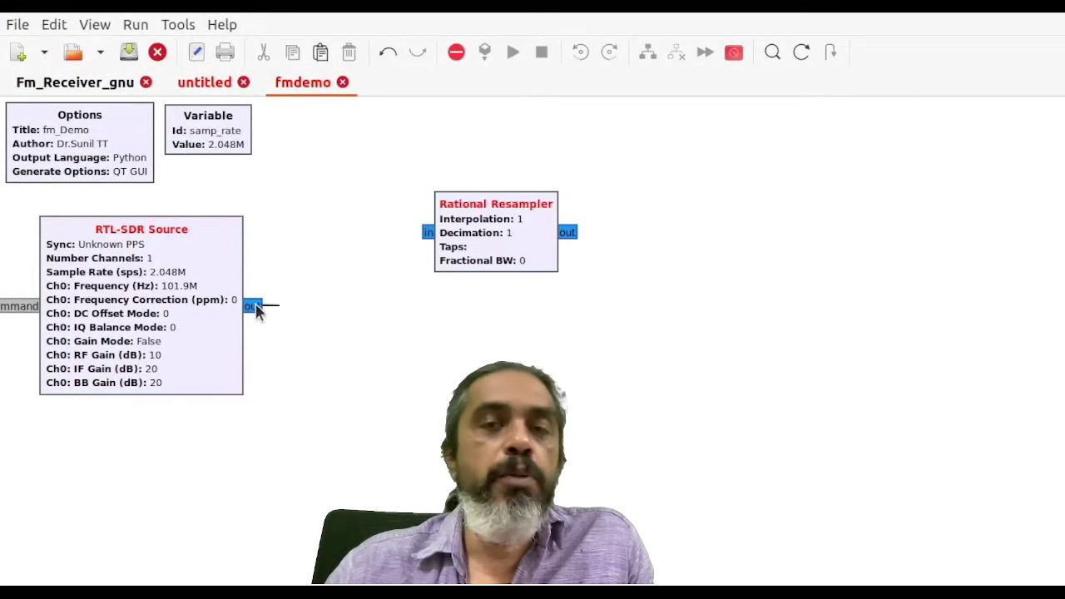
# Connect the RTL-SDR Source output to the Rational Resampler input and set the resampler's decimation to 4
pyautogui.moveTo(256, 309); pyautogui.dragTo(428, 233)
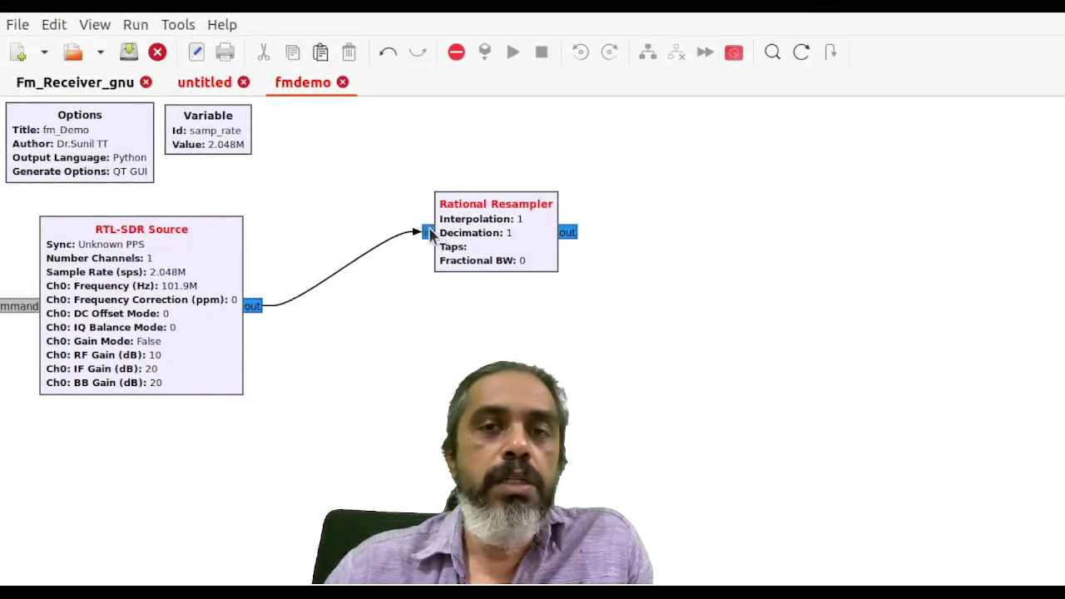
pyautogui.doubleClick(512, 223)
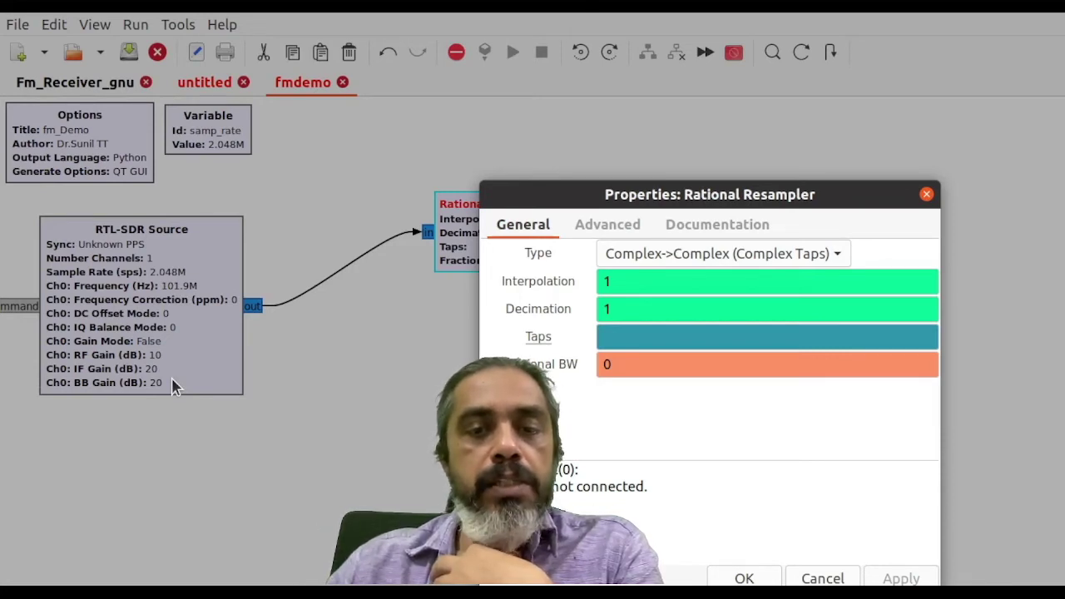
pyautogui.press('BackSpace')
pyautogui.write('4')
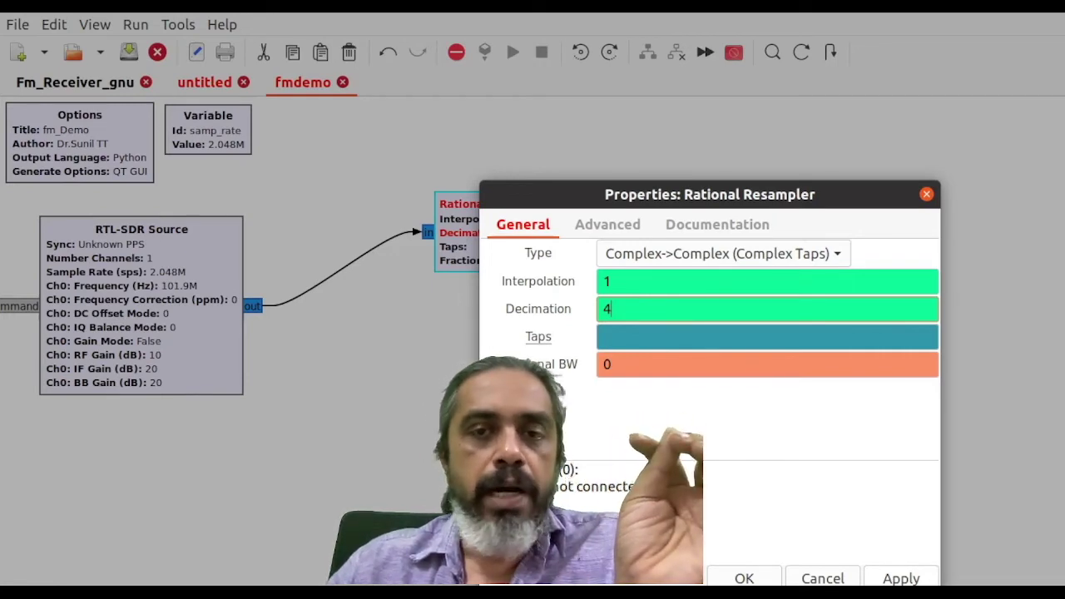
pyautogui.click(744, 578)
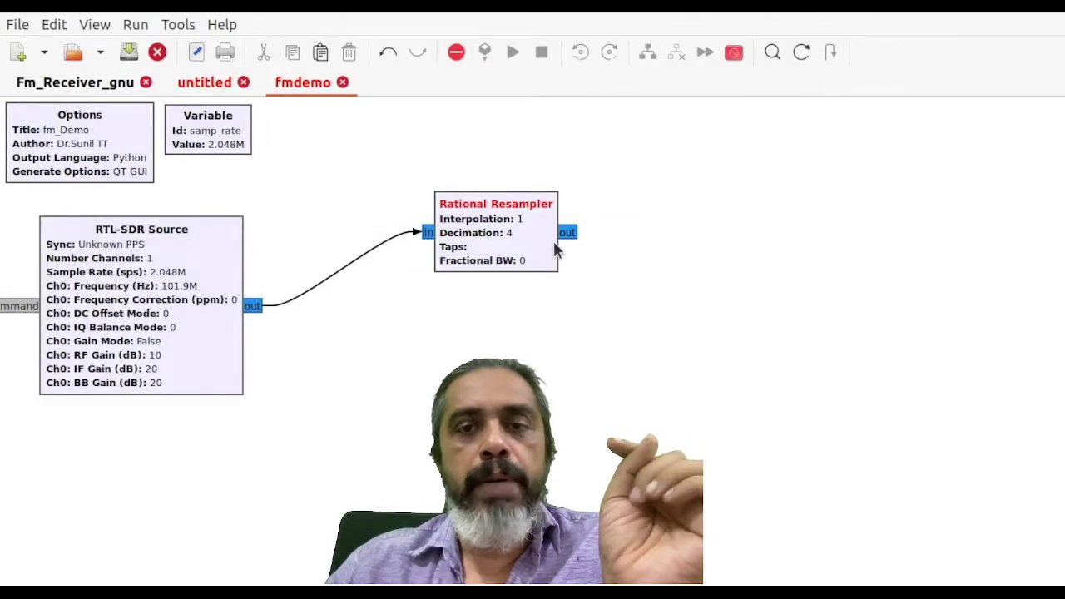
# Move the Rational Resampler closer to the source and add a Low Pass Filter block to its right
pyautogui.moveTo(534, 249); pyautogui.dragTo(413, 211)
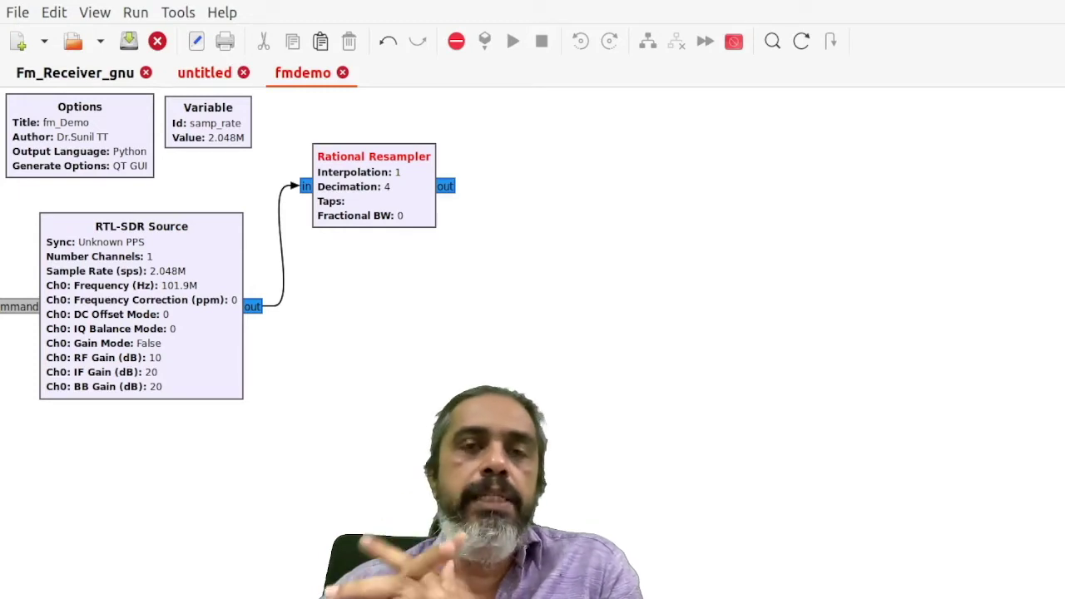
pyautogui.moveTo(1063, 191); pyautogui.dragTo(758, 266)
pyautogui.moveTo(804, 304); pyautogui.dragTo(685, 153)
# Set the Low Pass Filter's cutoff frequency to 100e3 and its transition width to 20e3
pyautogui.doubleClick(706, 213)
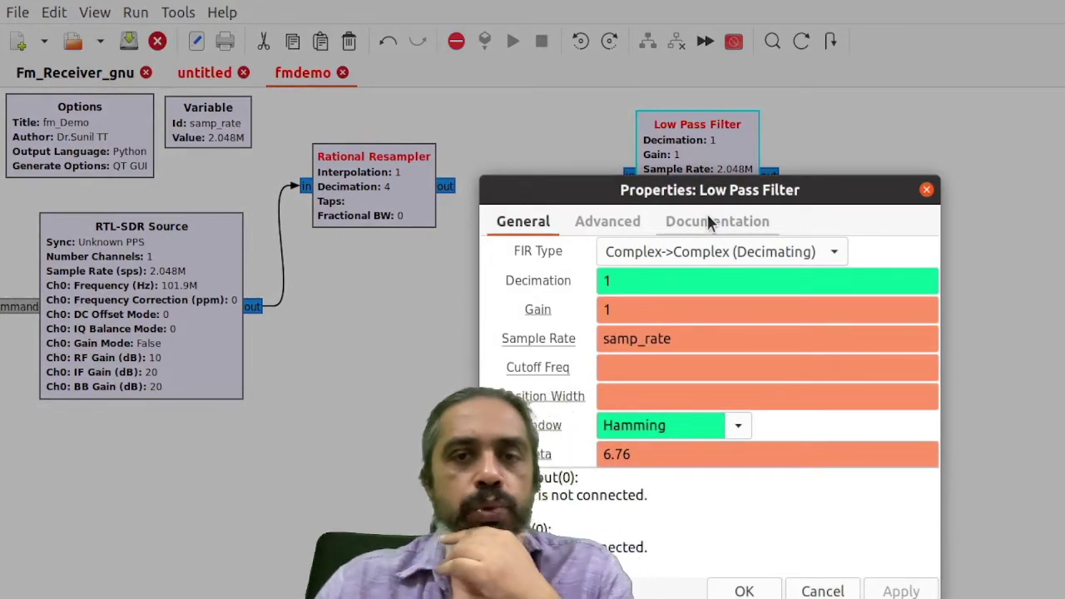
pyautogui.click(712, 373)
pyautogui.write('100')
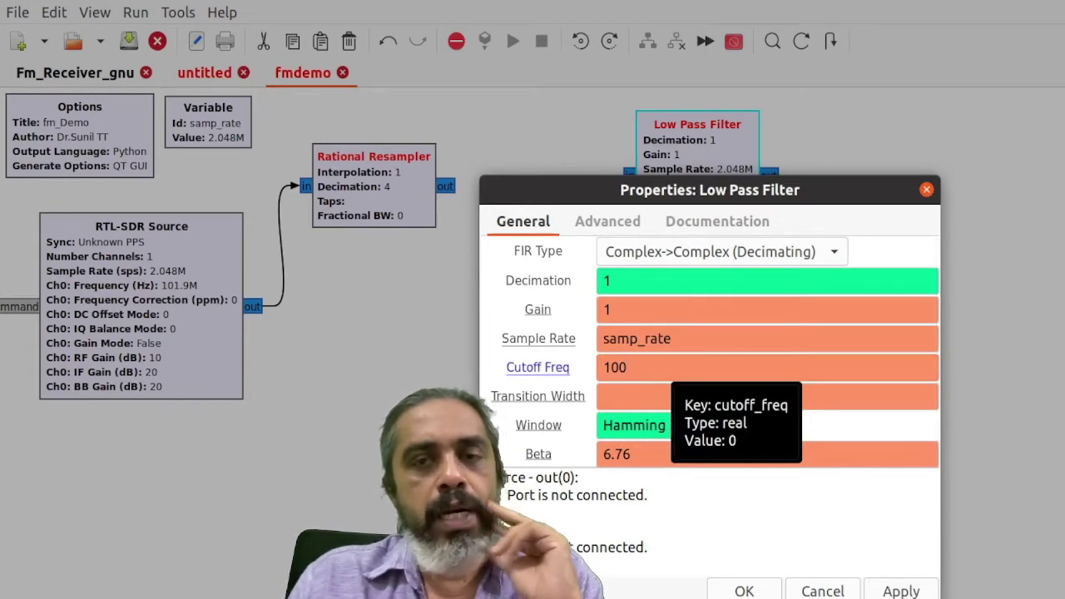
pyautogui.write('e3')
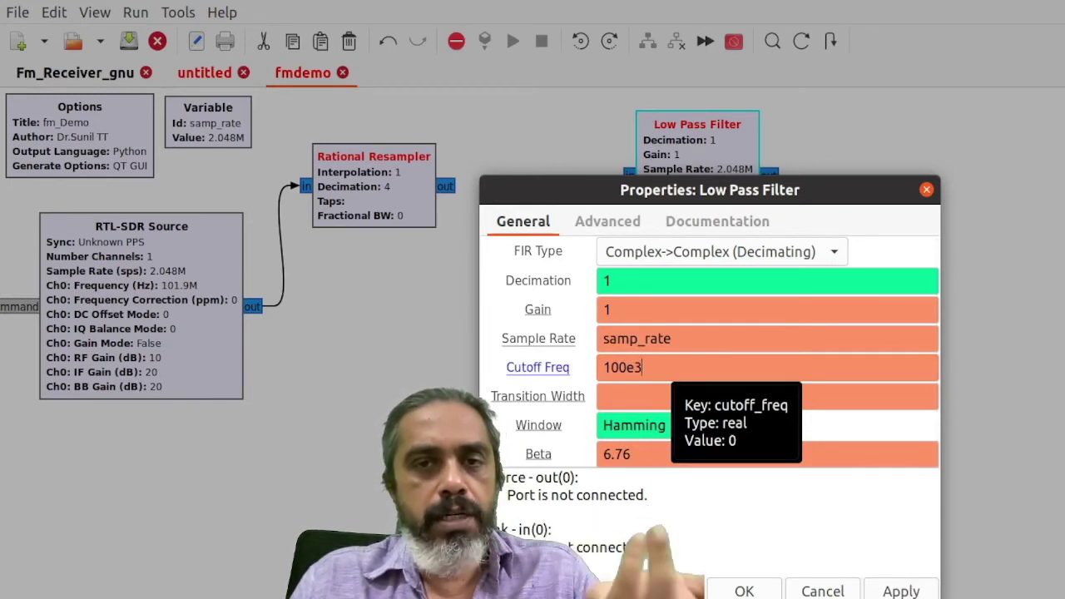
pyautogui.click(701, 399)
pyautogui.write('2')
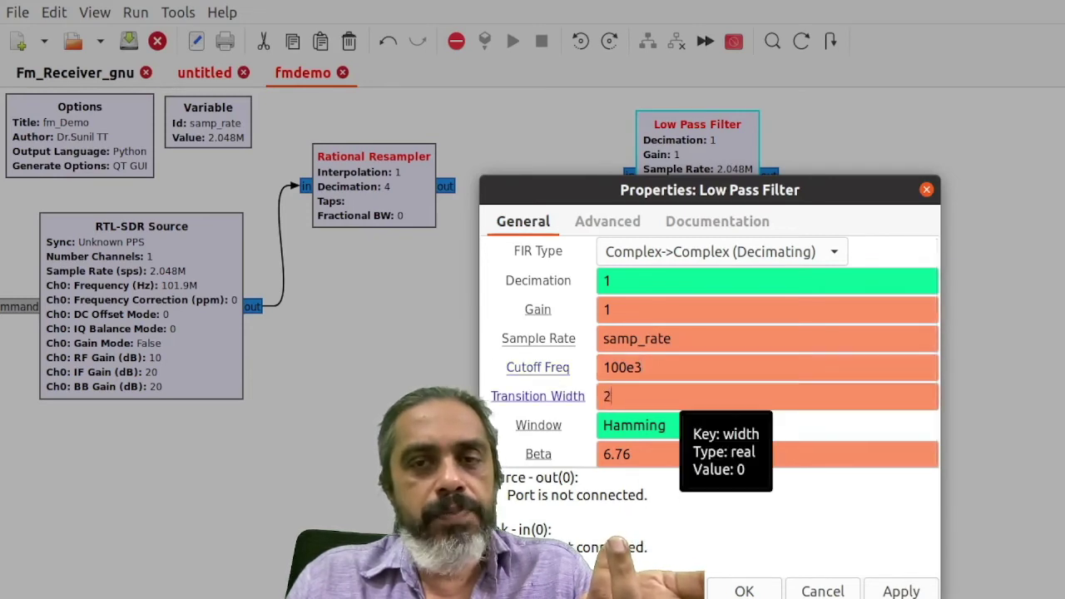
pyautogui.write('0')
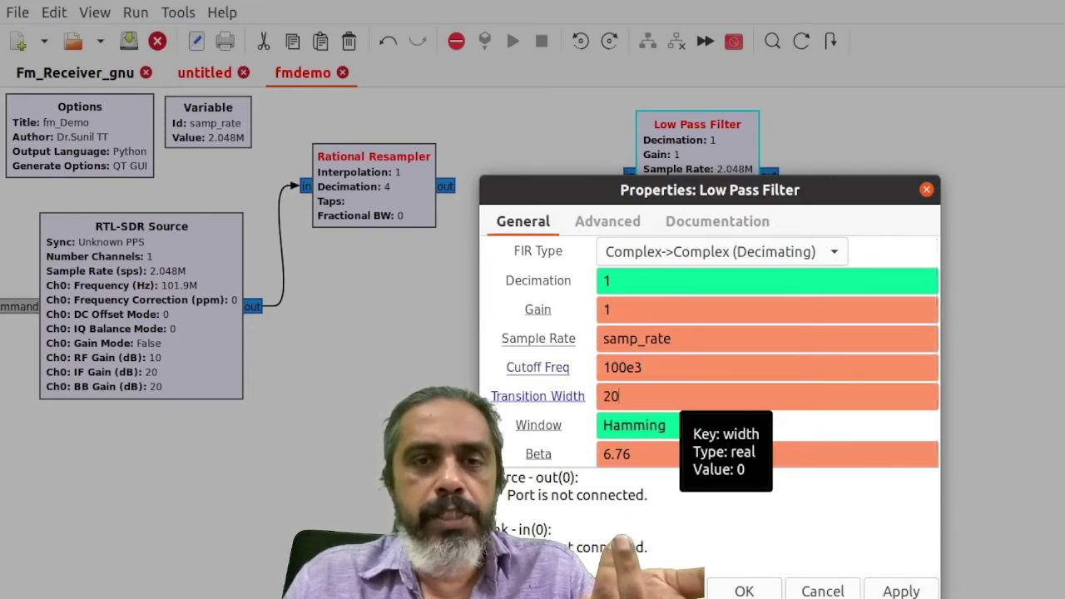
pyautogui.write('e3')
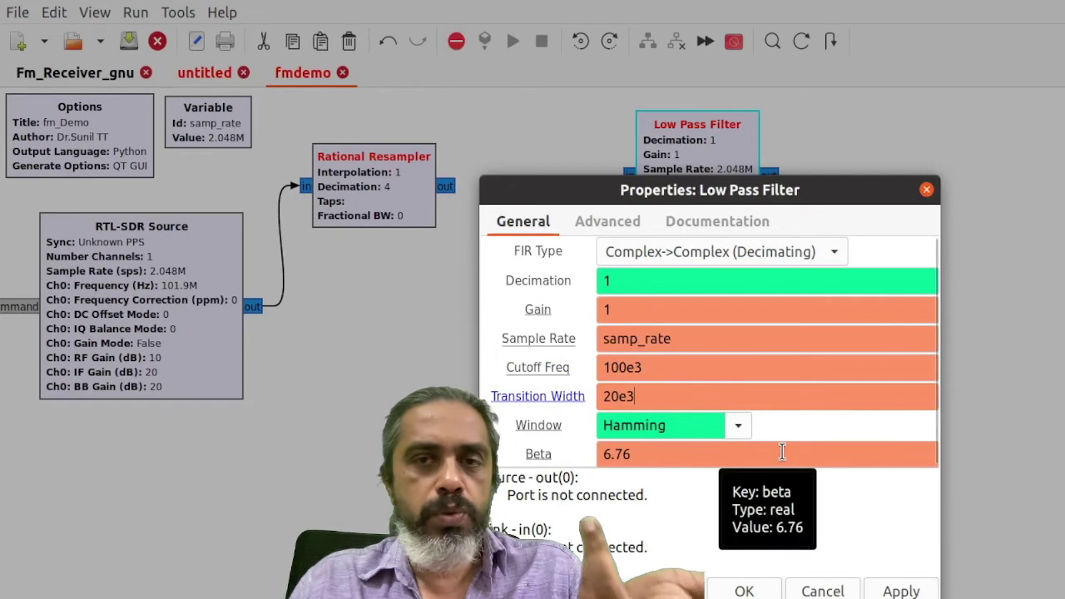
pyautogui.click(901, 590)
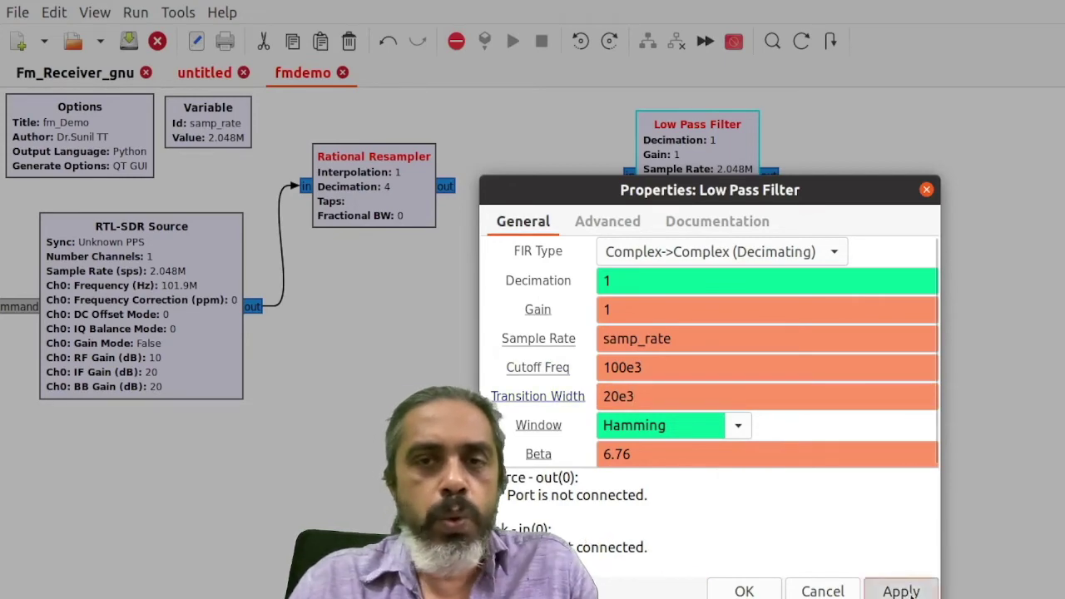
pyautogui.click(743, 591)
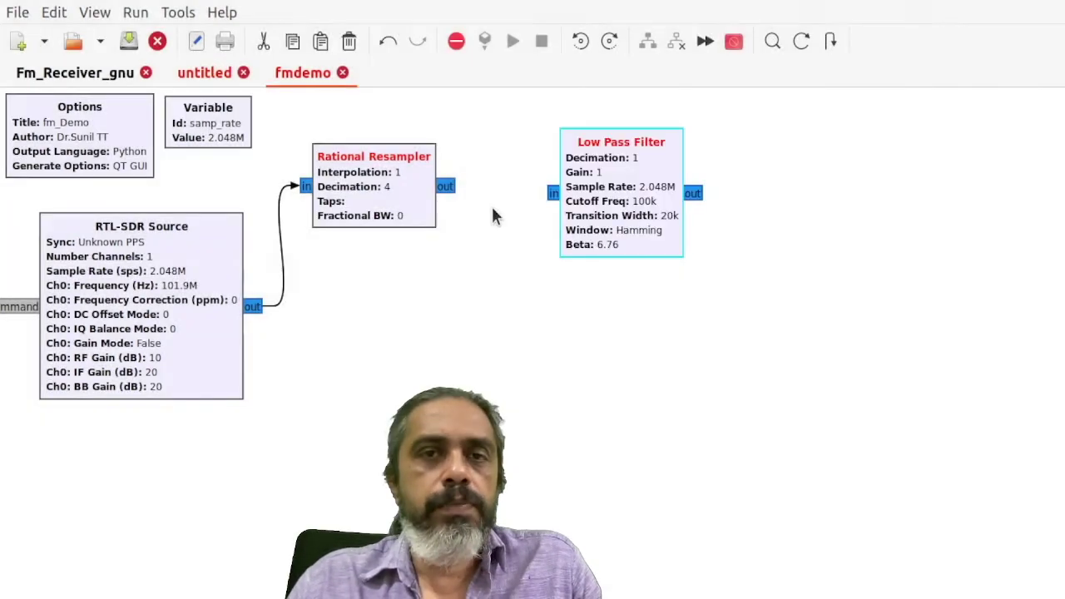
# Connect the Rational Resampler output to the Low Pass Filter input and move the filter closer to the resampler
pyautogui.click(447, 186)
pyautogui.click(552, 196)
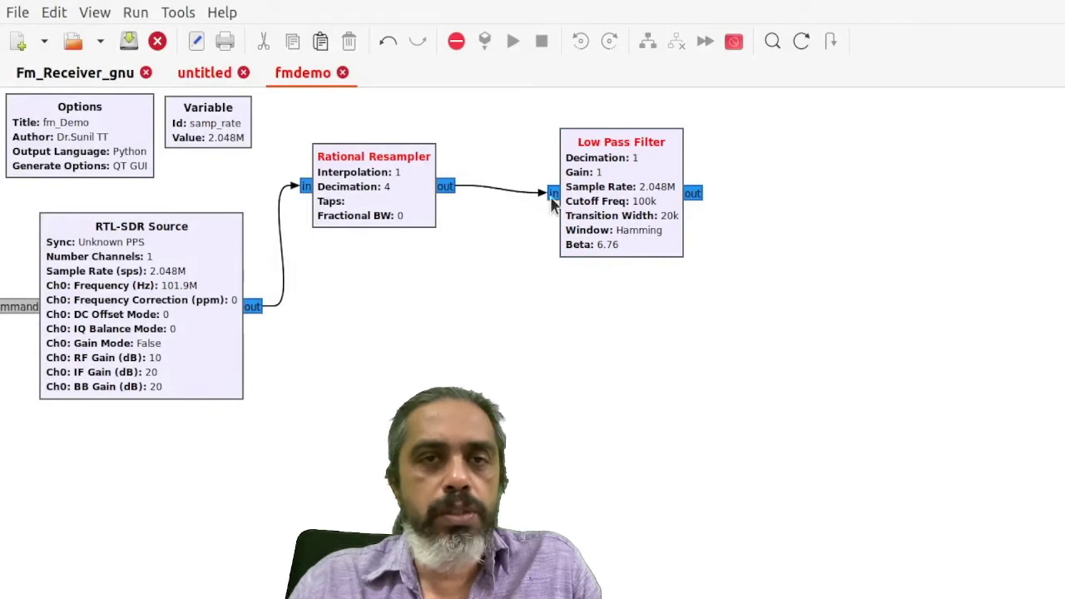
pyautogui.moveTo(555, 204); pyautogui.dragTo(510, 190)
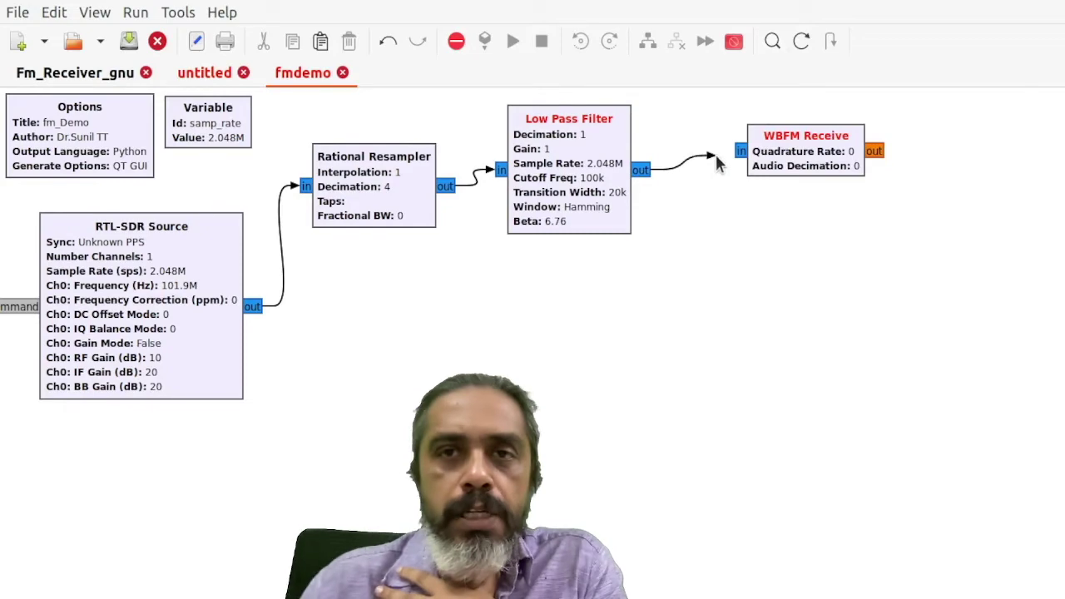
# Connect the Low Pass Filter to the WBFM Receive block and set its quadrature rate to 500e3 and audio decimation to 10
pyautogui.moveTo(716, 155); pyautogui.dragTo(735, 152)
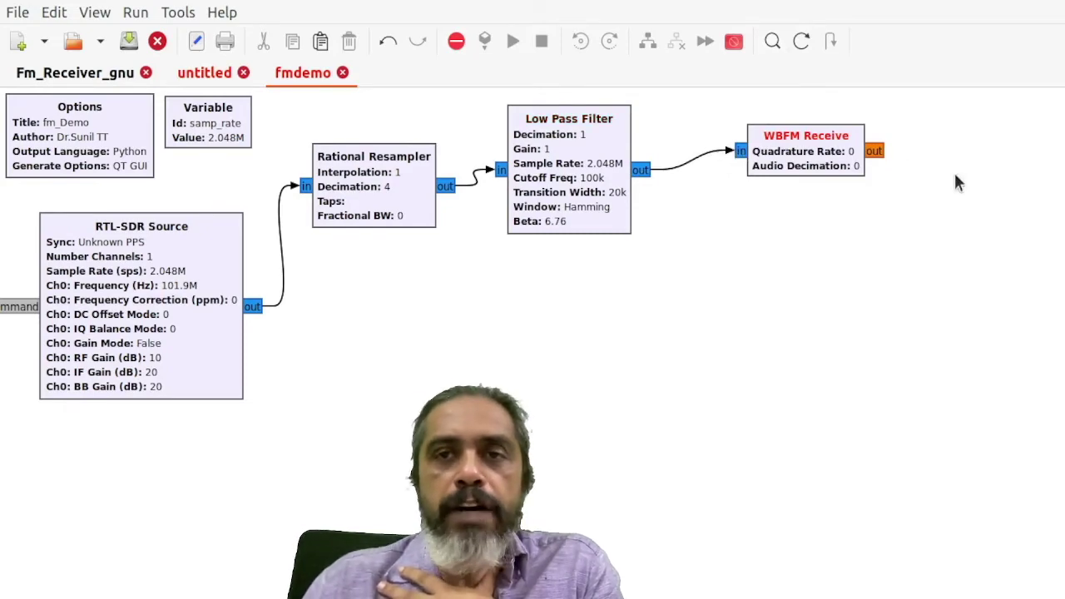
pyautogui.doubleClick(832, 158)
pyautogui.click(694, 258)
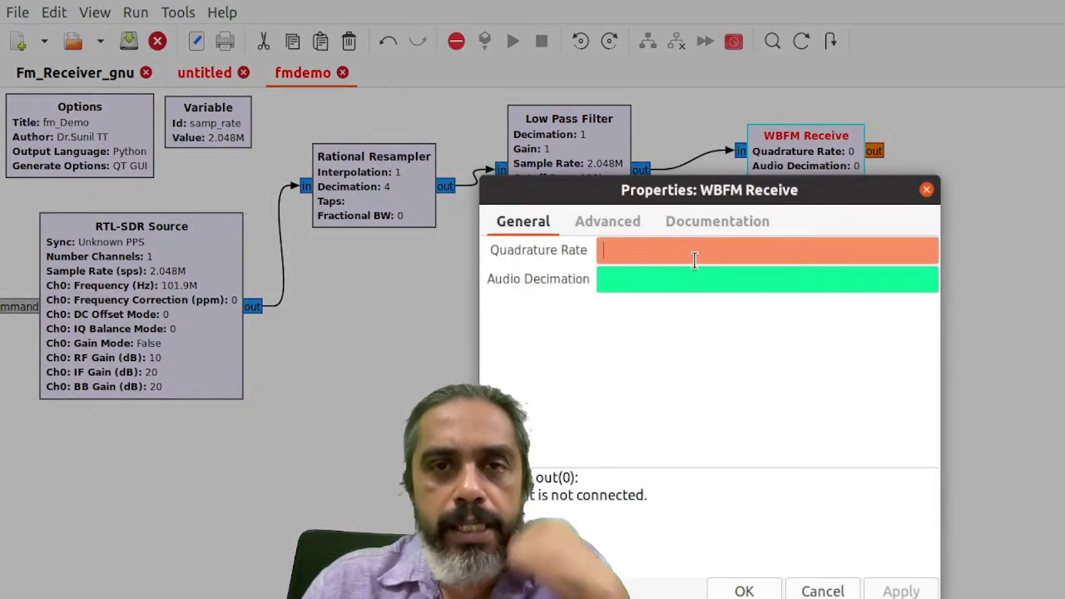
pyautogui.write('500')
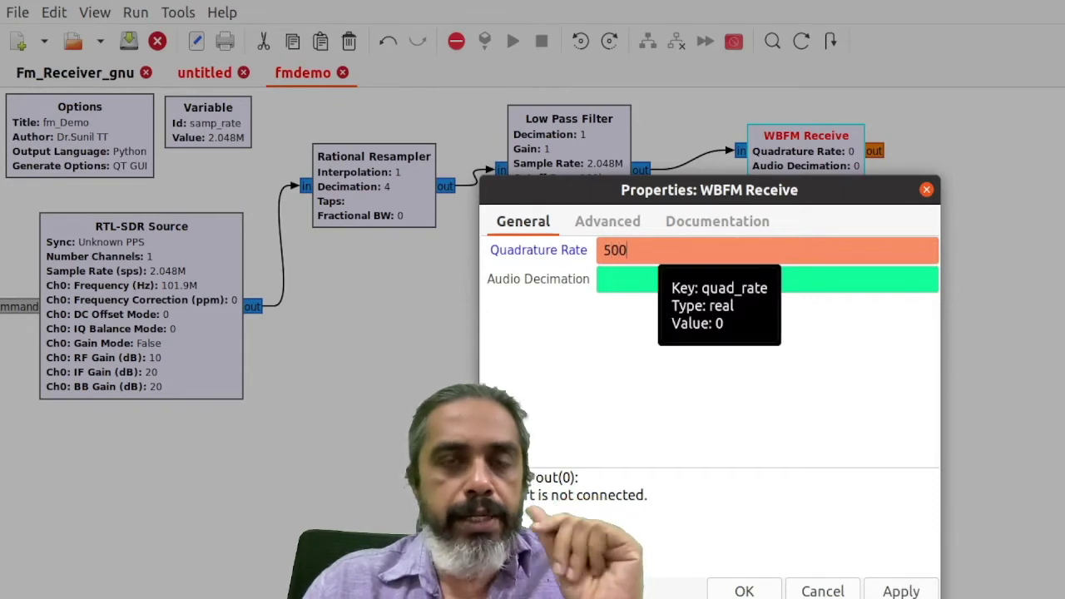
pyautogui.write('e3')
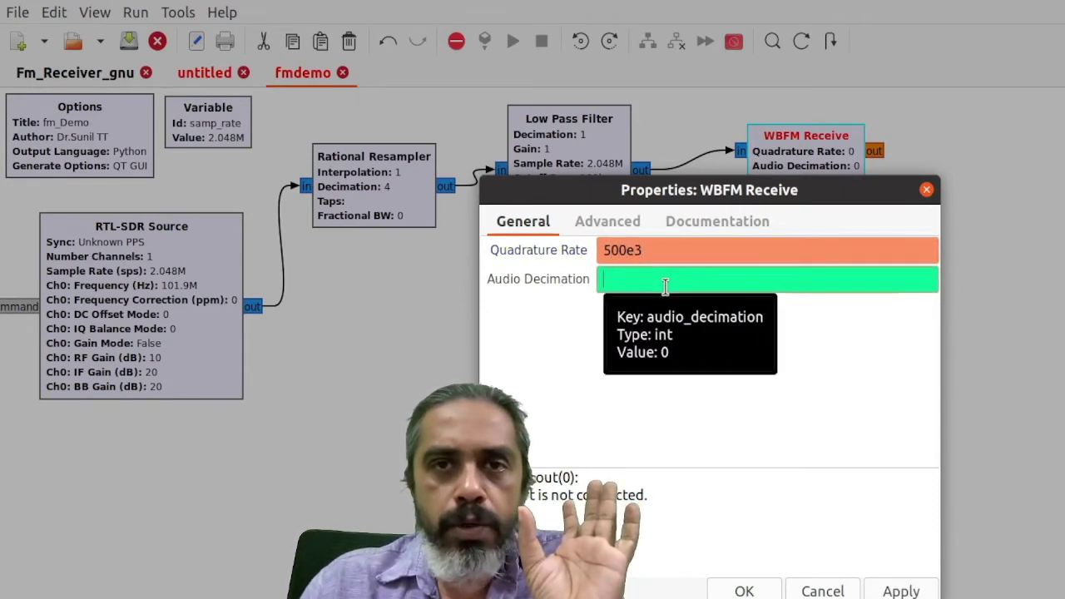
pyautogui.click(665, 281)
pyautogui.write('1')
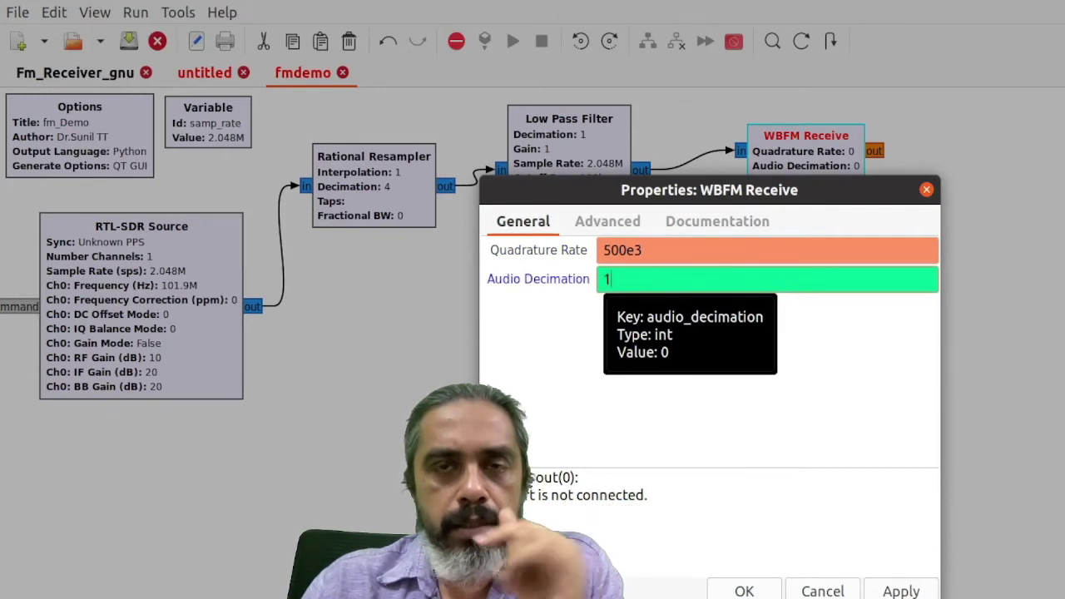
pyautogui.write('0')
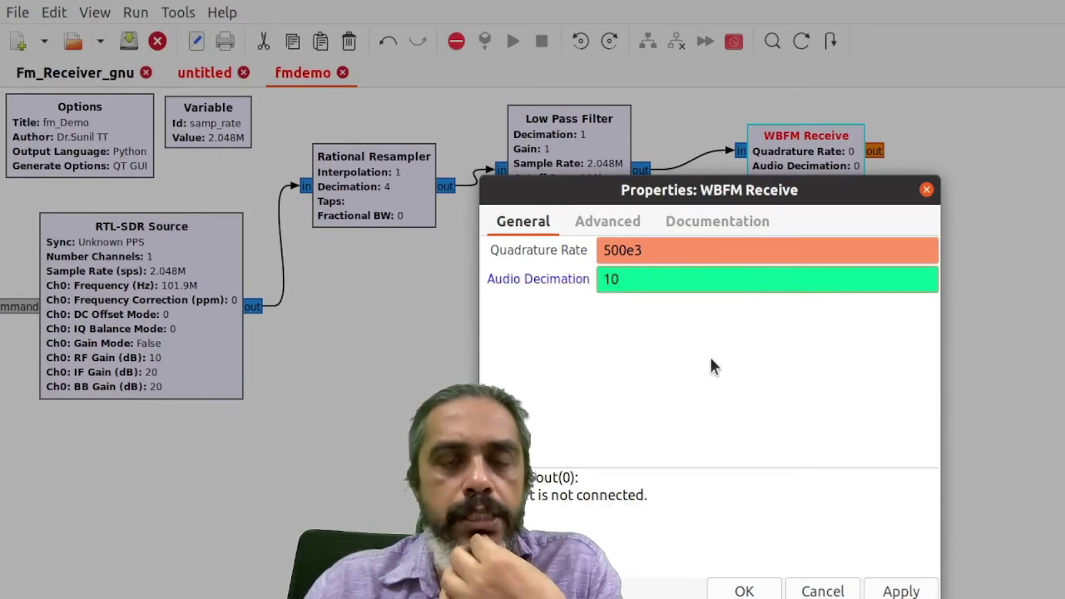
pyautogui.press('Return')
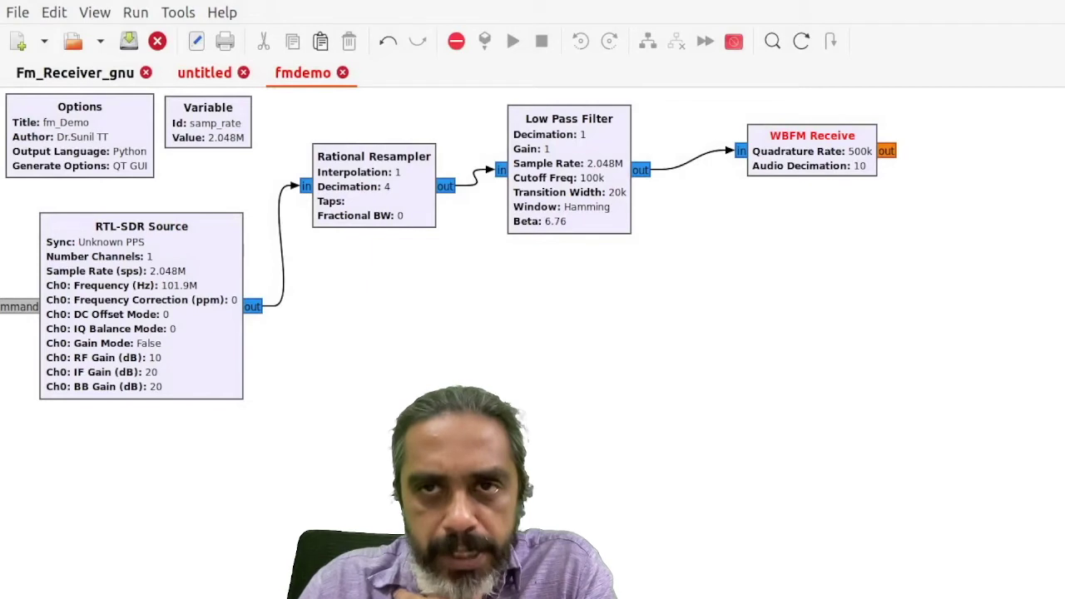
# Set the interpolation to 48 and the decimation to 50 for the Rational Resampler between WBFM Receive and the Audio Sink
pyautogui.hotkey('ctrl', 'v')
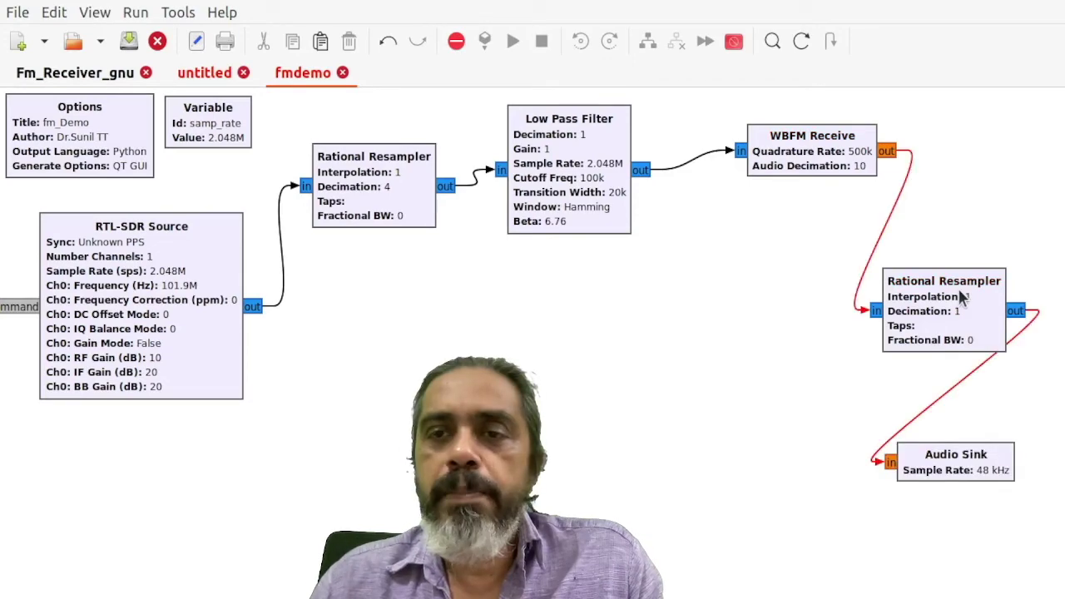
pyautogui.doubleClick(962, 297)
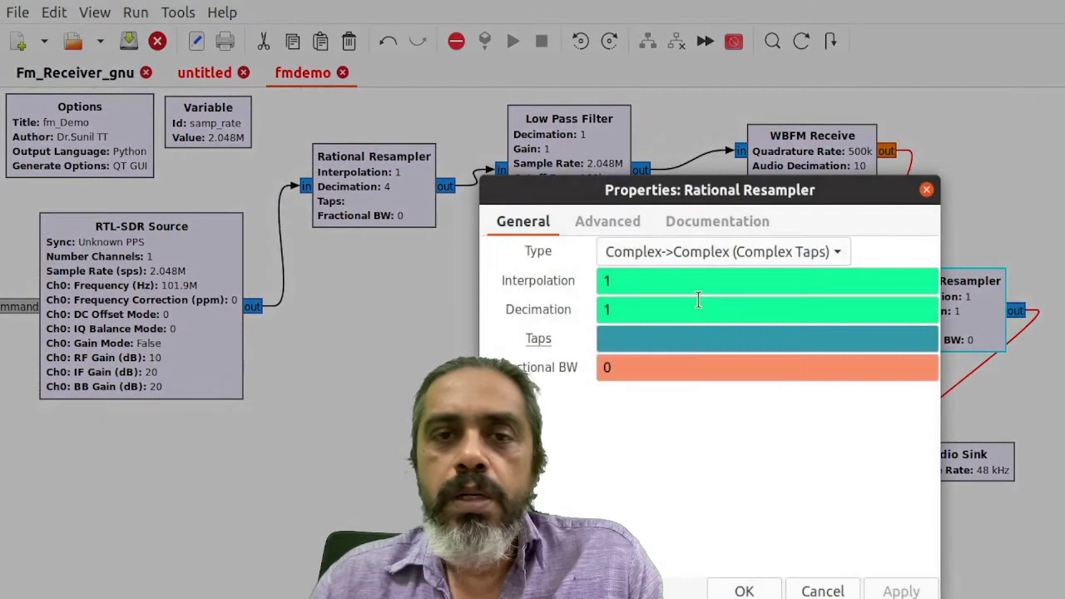
pyautogui.doubleClick(694, 283)
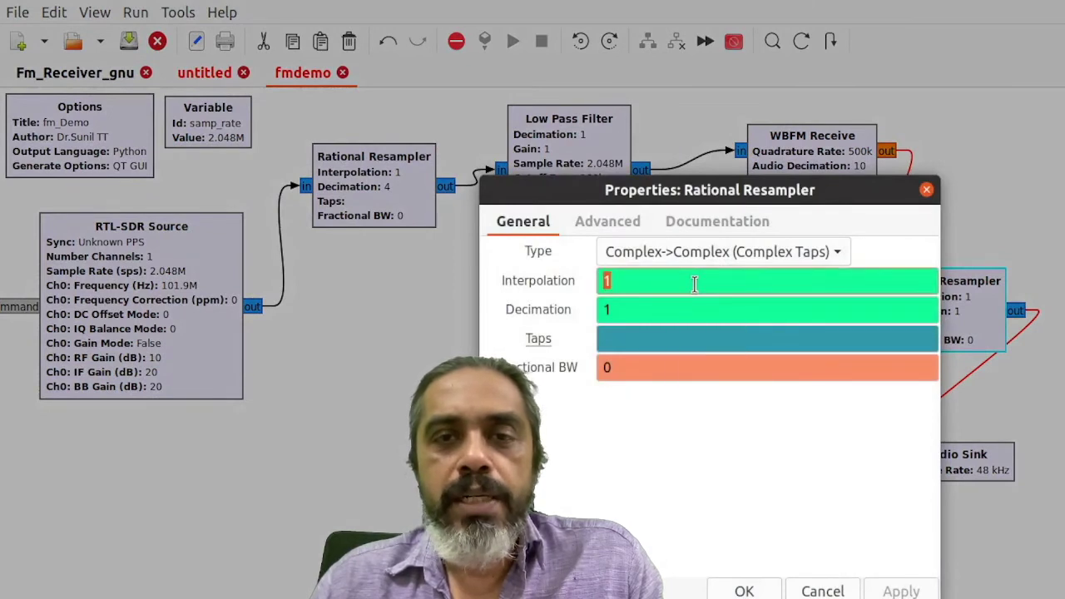
pyautogui.write('48')
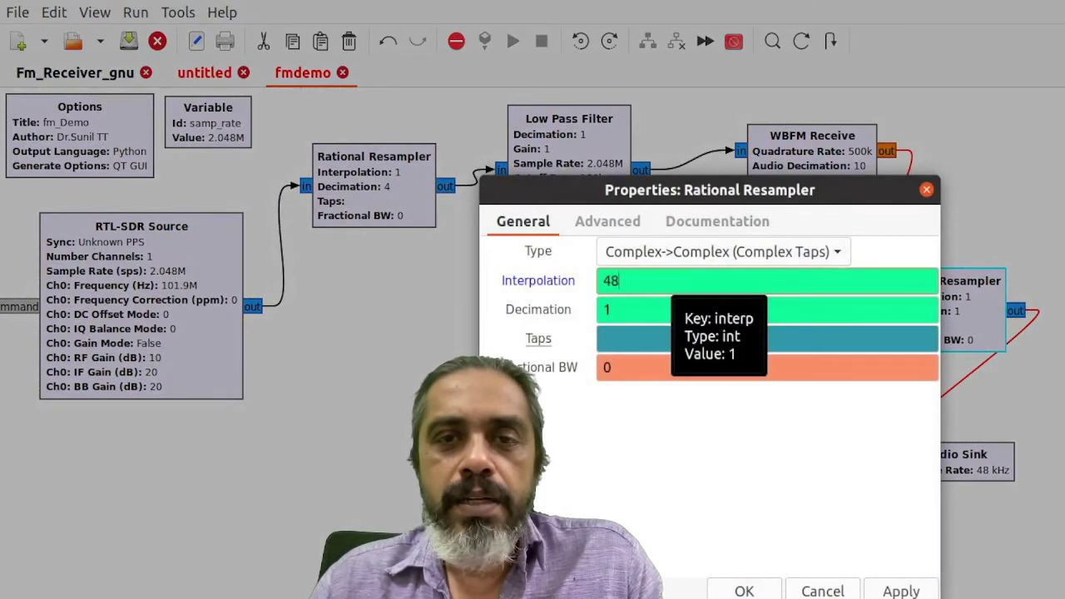
pyautogui.click(688, 312)
pyautogui.doubleClick(688, 312)
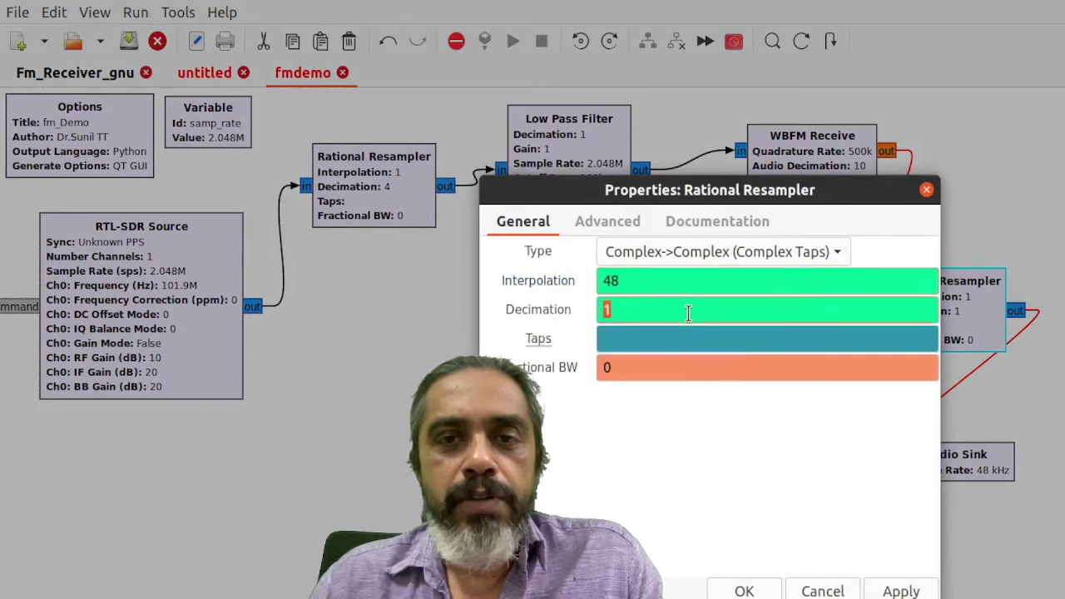
pyautogui.write('4')
pyautogui.press('BackSpace')
pyautogui.write('50')
pyautogui.click(900, 591)
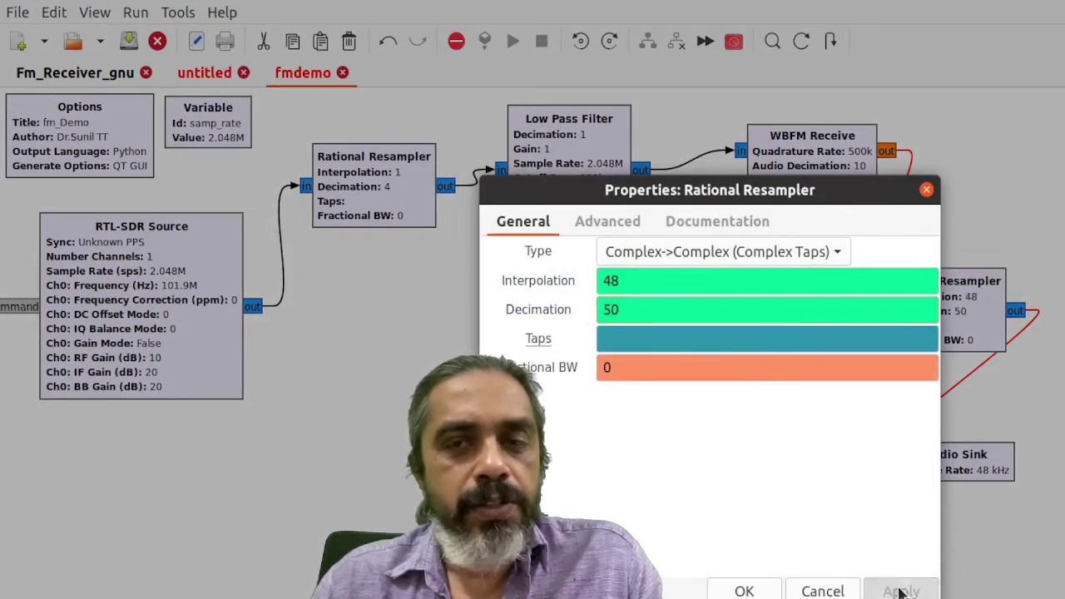